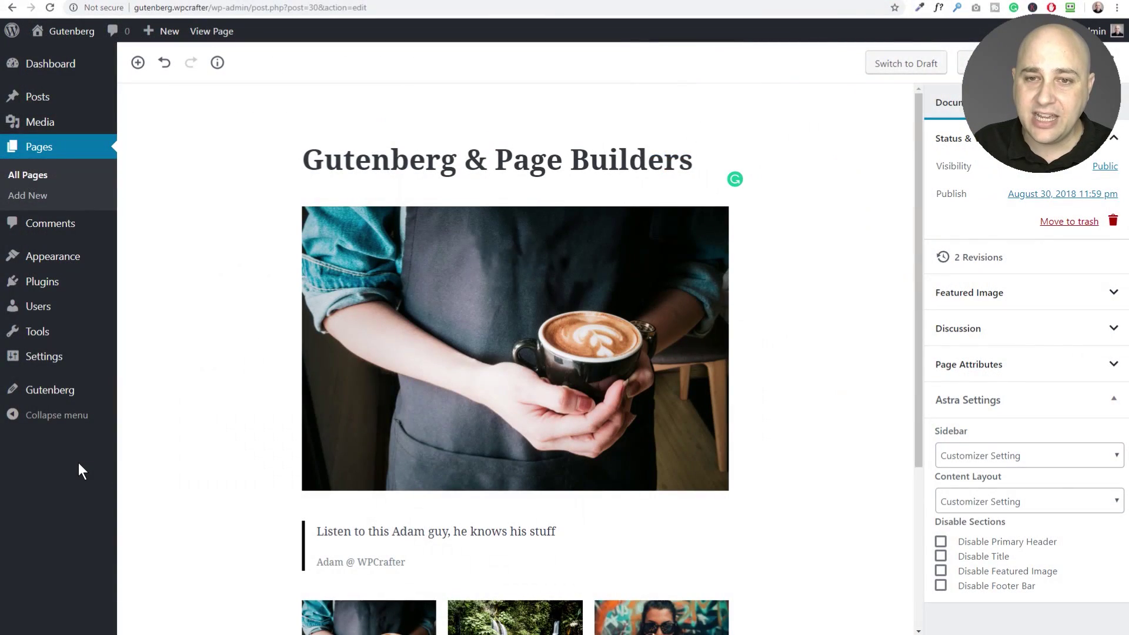
Leave the unsaved editor for the Plugins page and activate Beaver Builder Plugin (Pro Version).
click(60, 283)
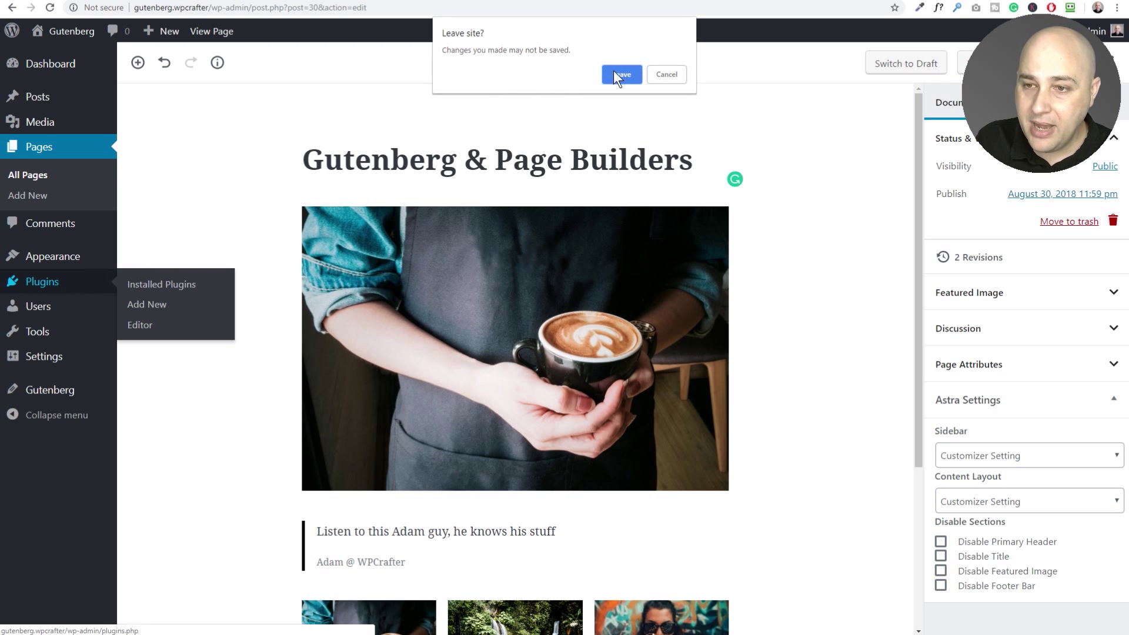
click(615, 72)
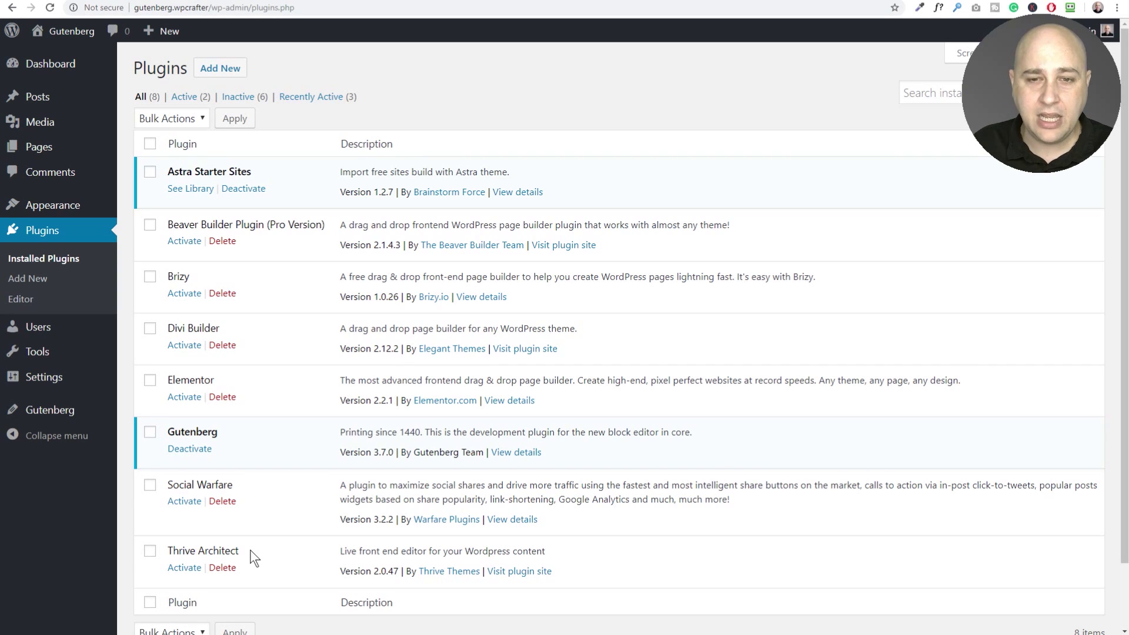
click(185, 241)
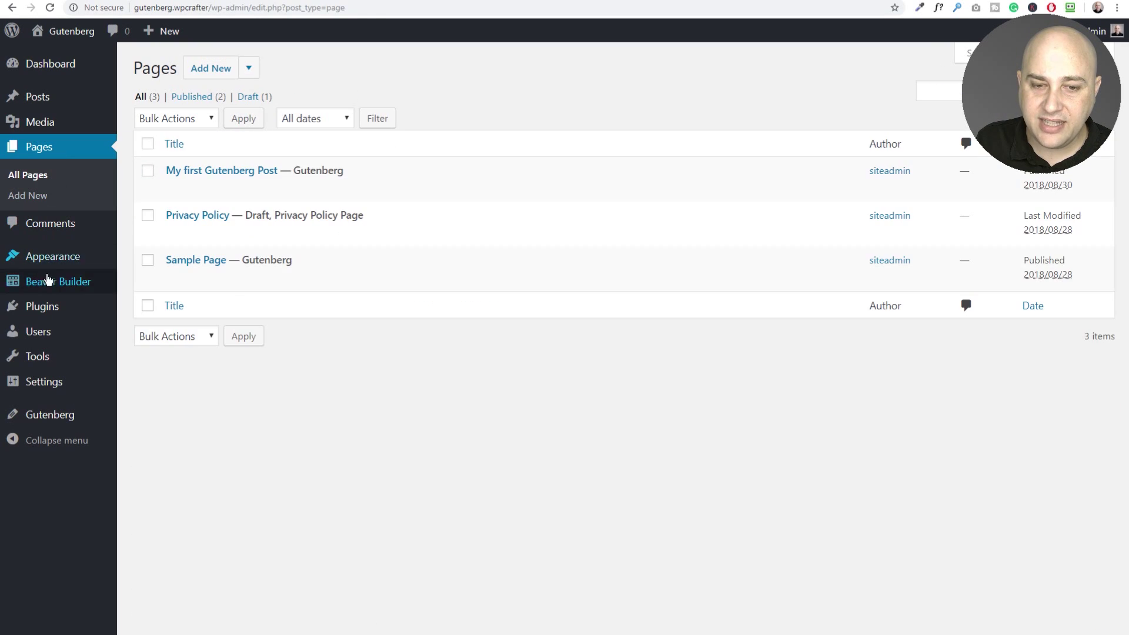
Create and publish a Gutenberg page titled 'Beaver builder', then launch Beaver Builder on it.
click(252, 70)
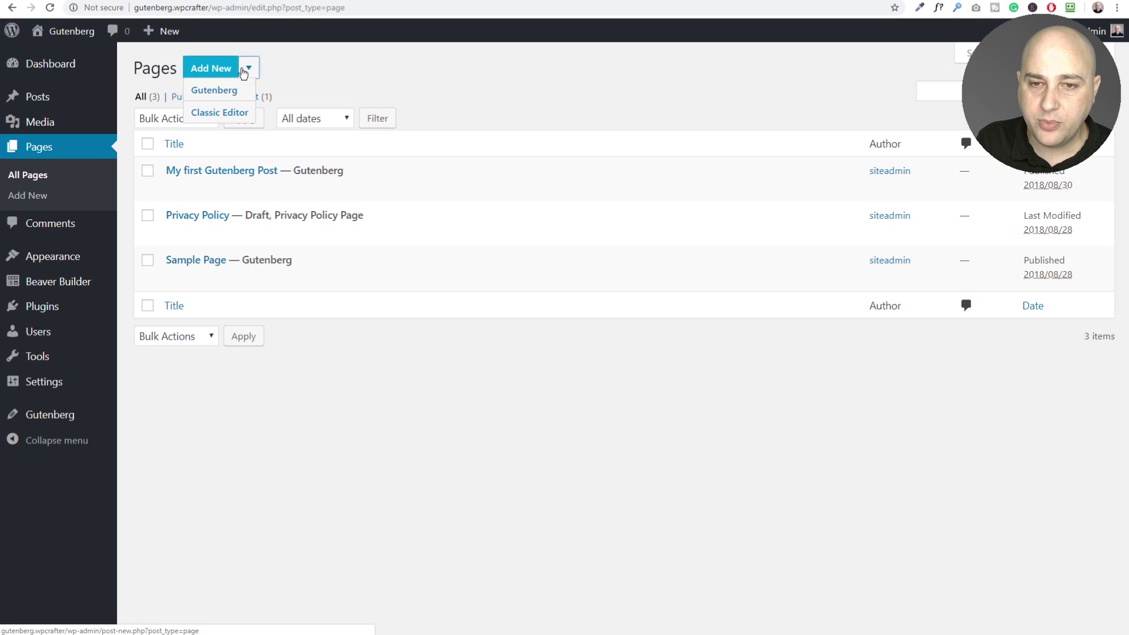
click(208, 97)
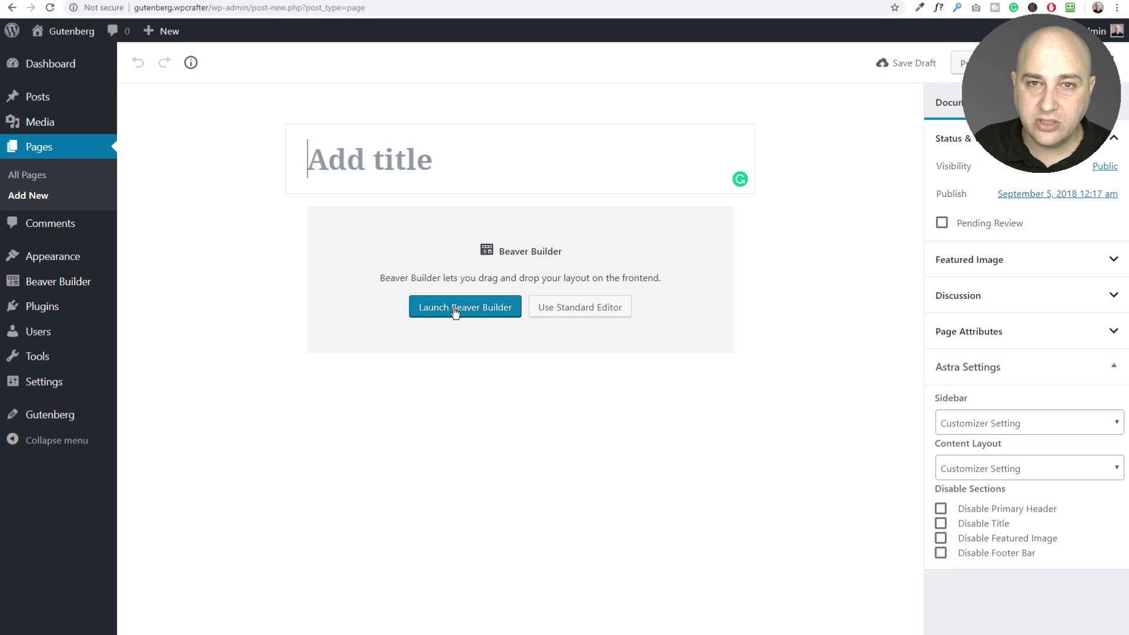
text(Beaver builder)
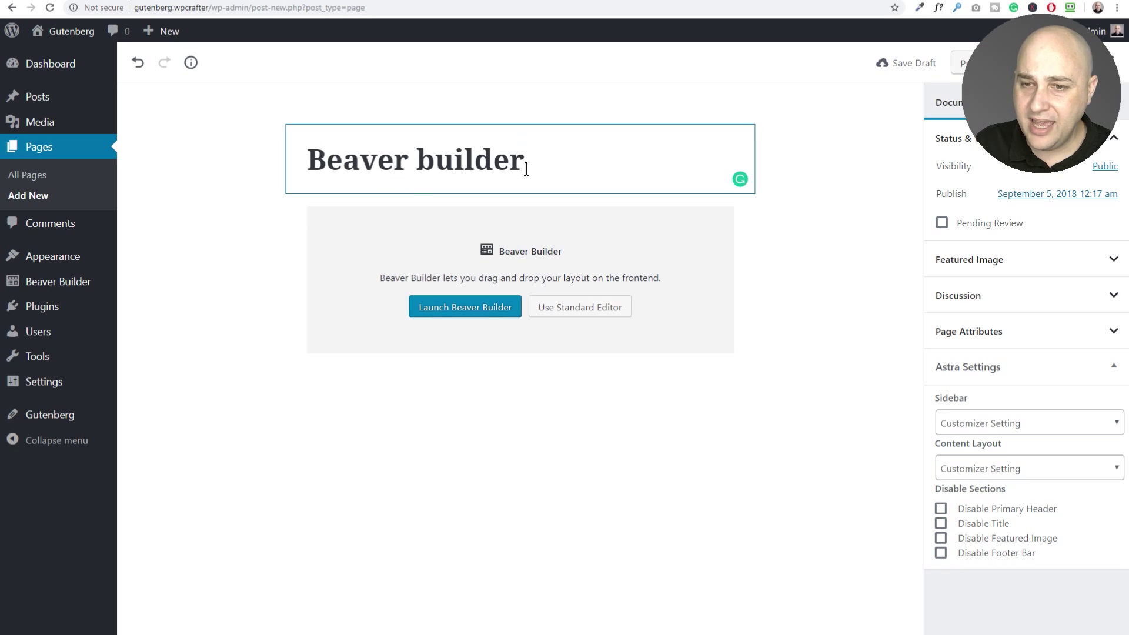
click(967, 62)
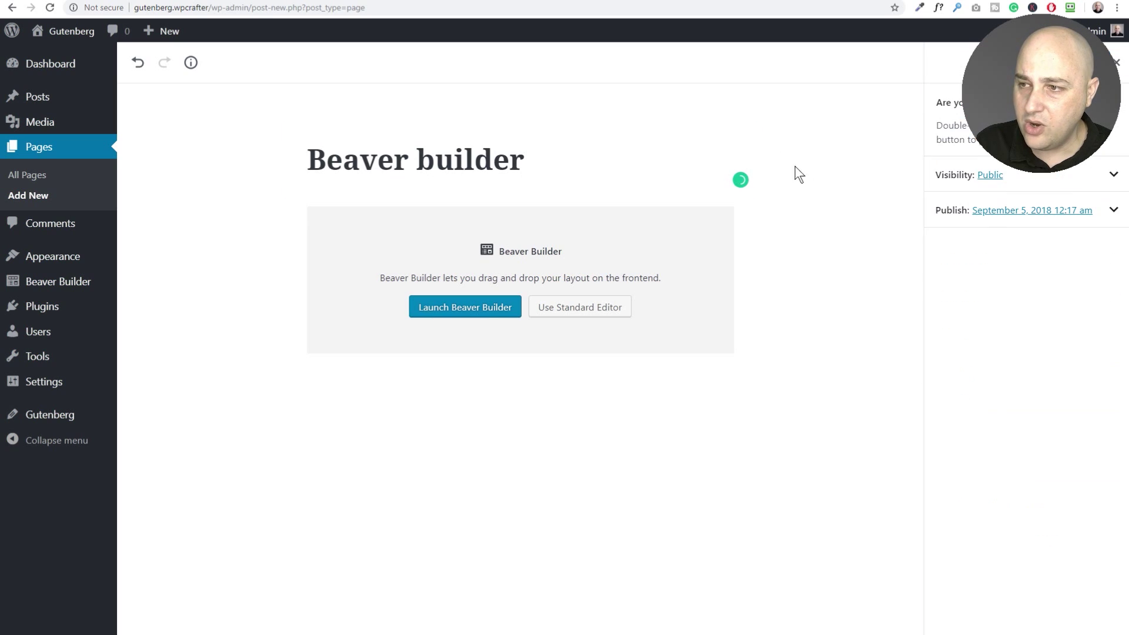
click(959, 63)
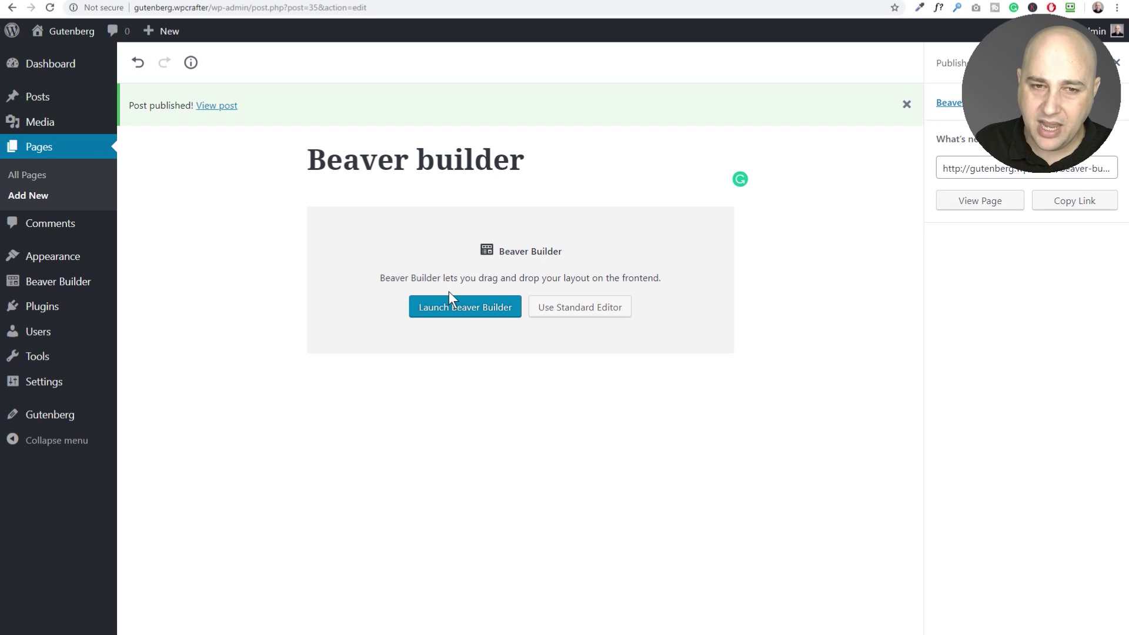
click(461, 307)
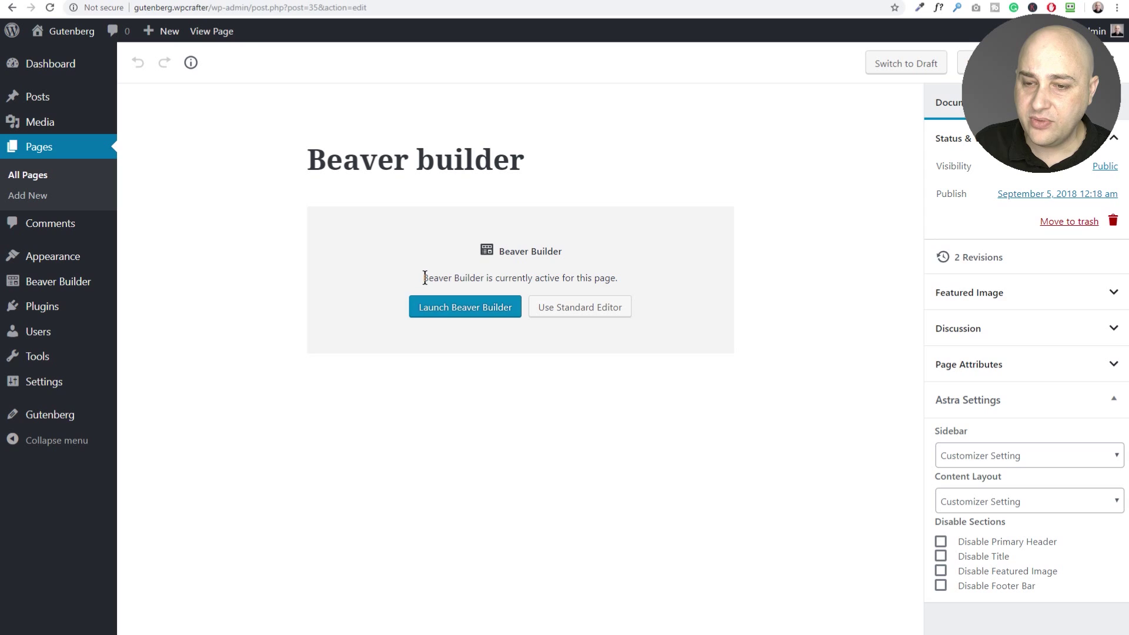
Select the sentence stating Beaver Builder is currently active for this page.
drag(425, 278, 703, 281)
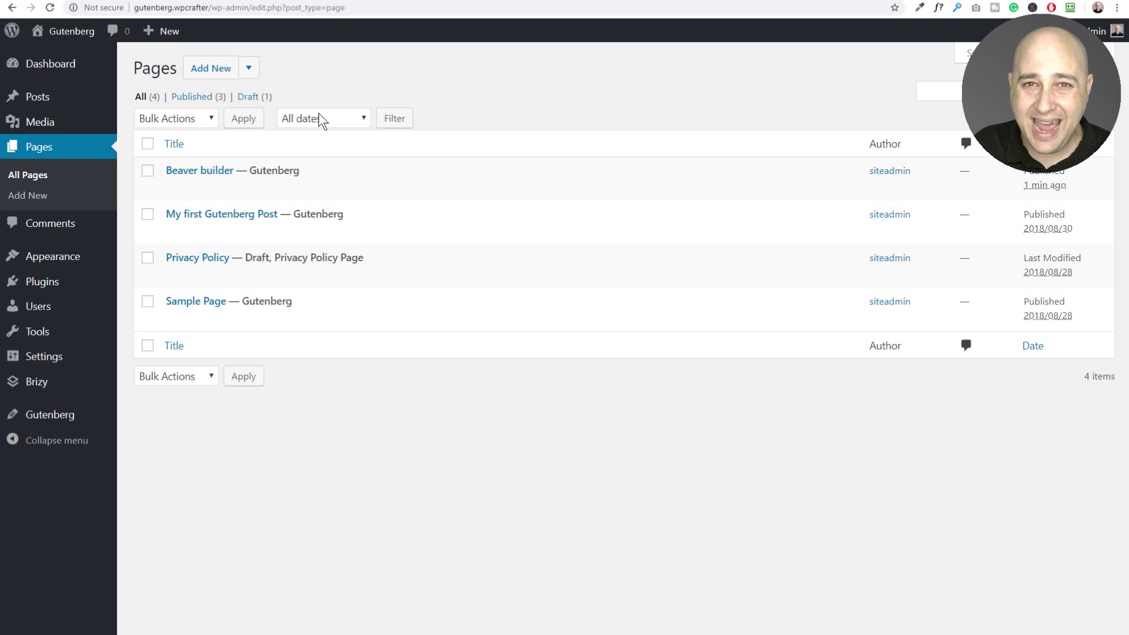
Try a new Brizy page from Add New, go back, then start a new block-editor page.
mouse_move(47, 386)
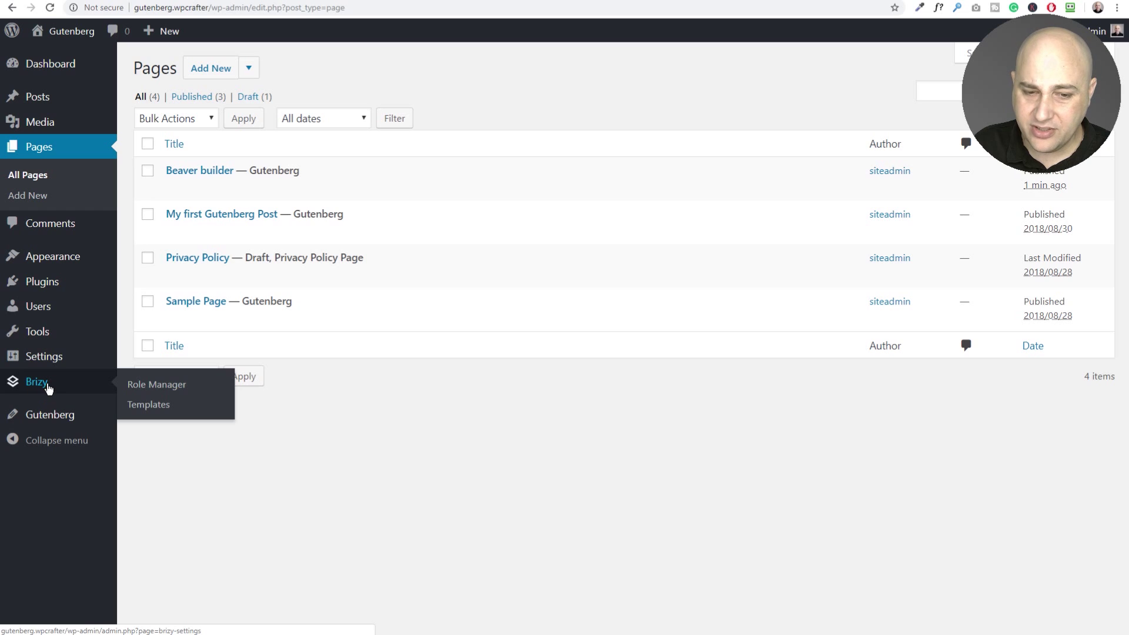
click(249, 67)
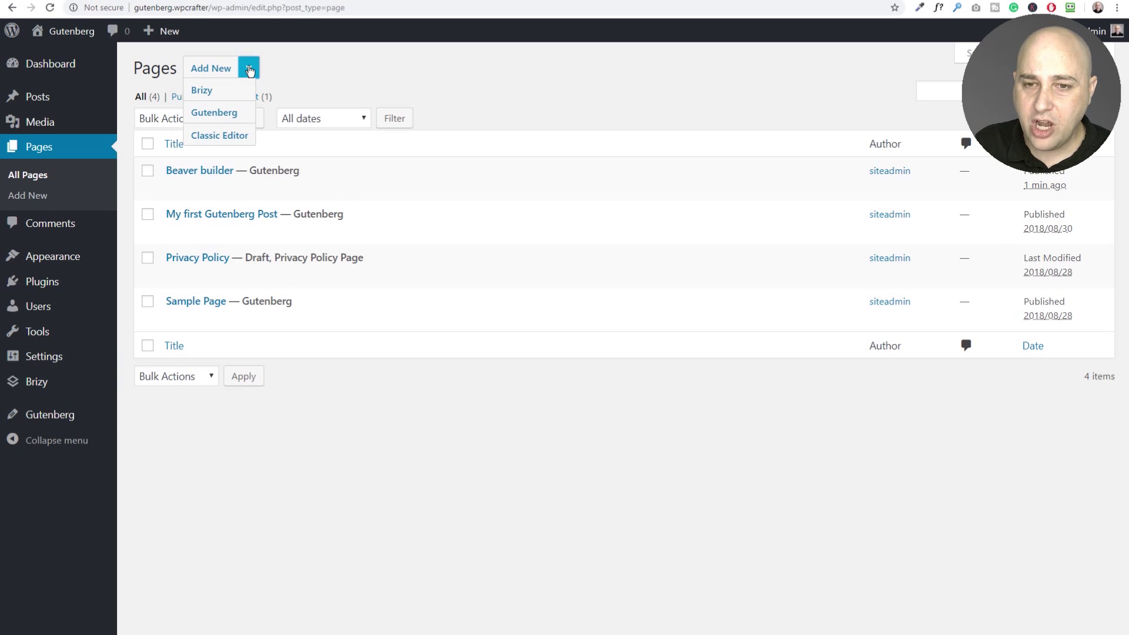
click(200, 92)
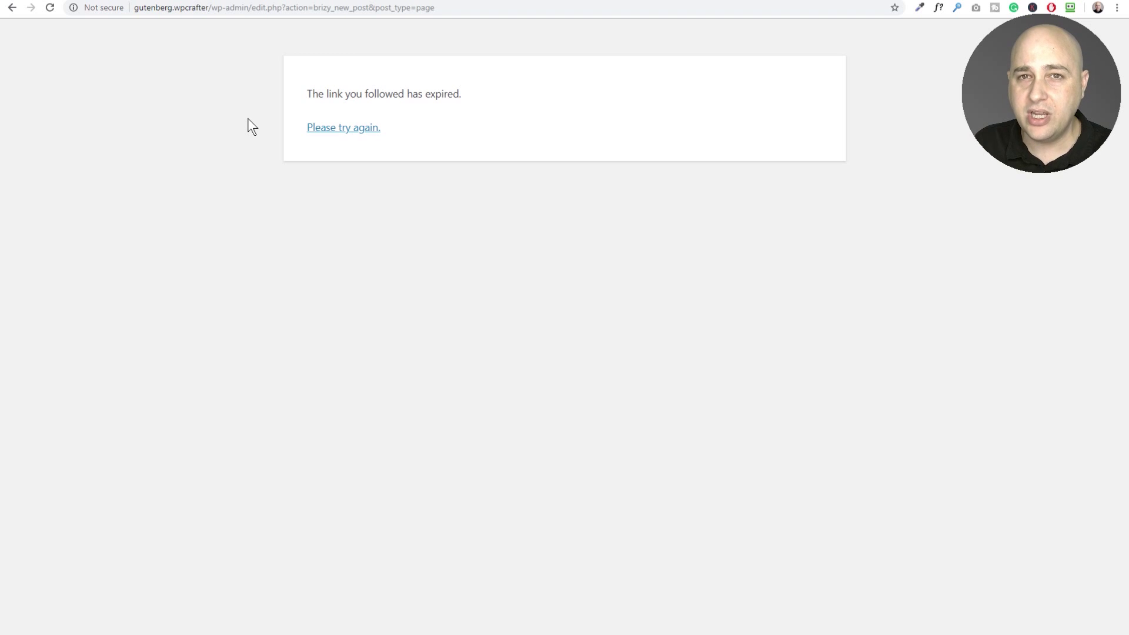
click(12, 7)
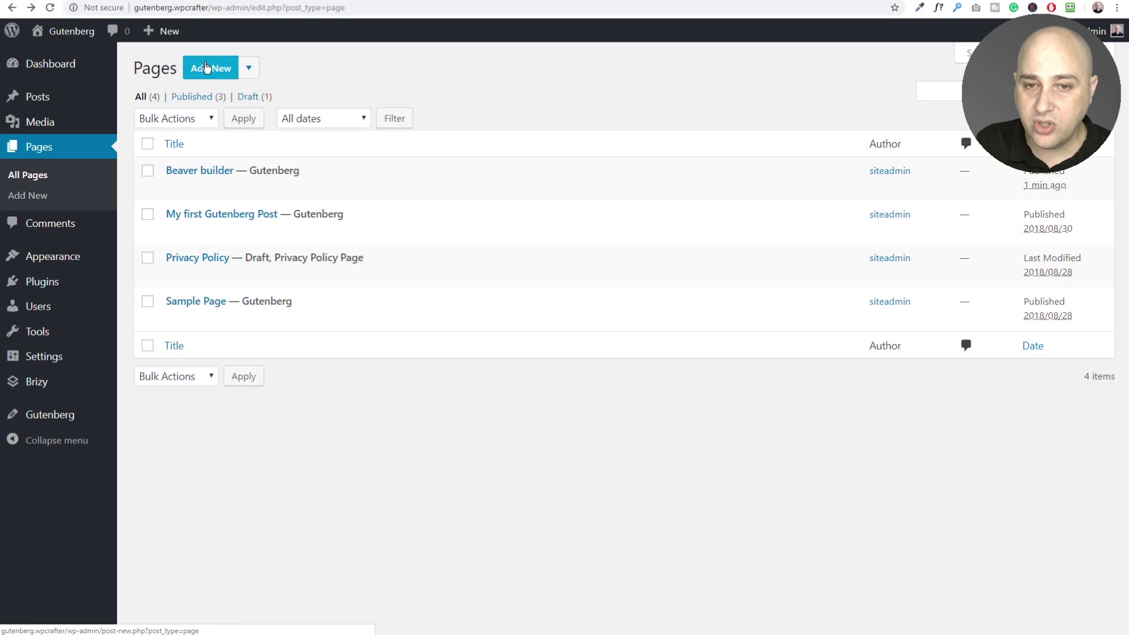
click(254, 72)
click(214, 115)
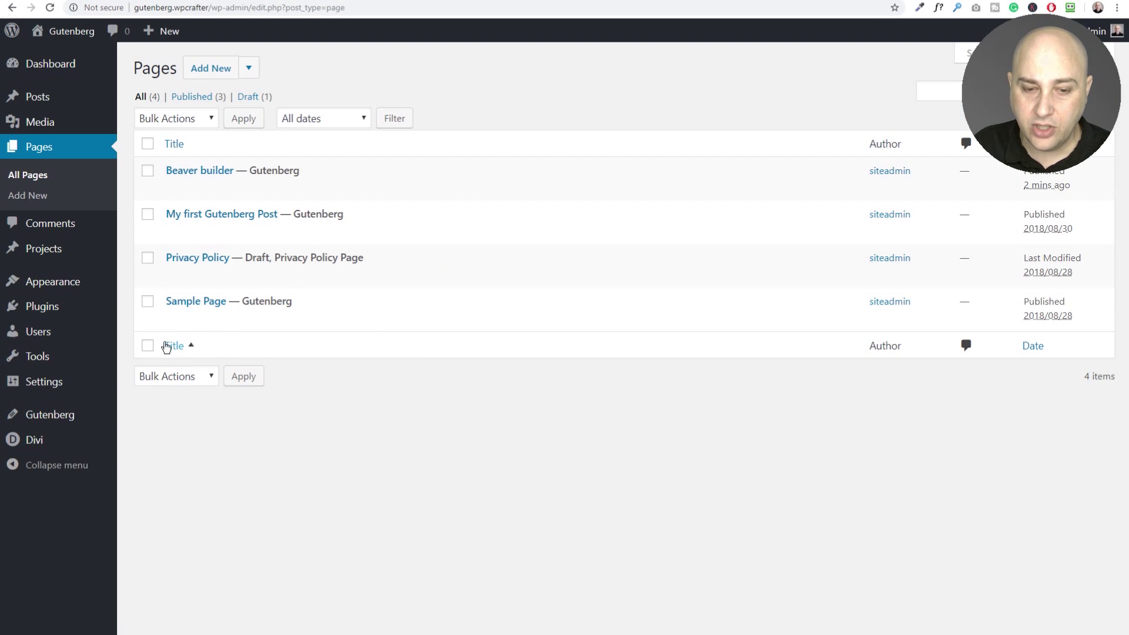
Start a new Divi page built from scratch and close the row layout choices.
mouse_move(39, 444)
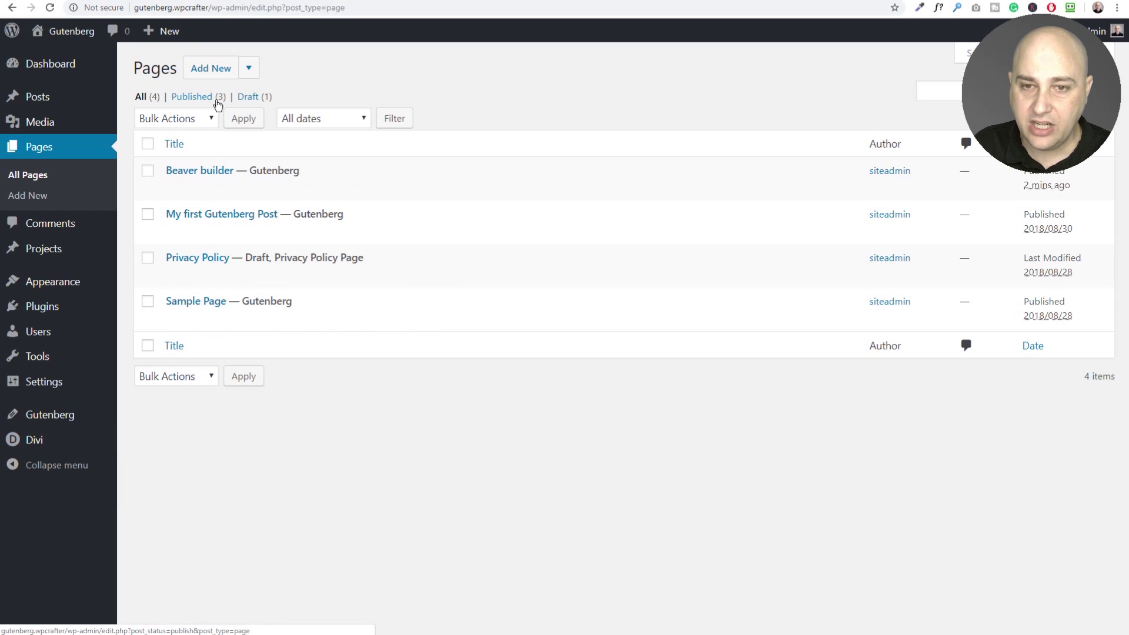
click(250, 68)
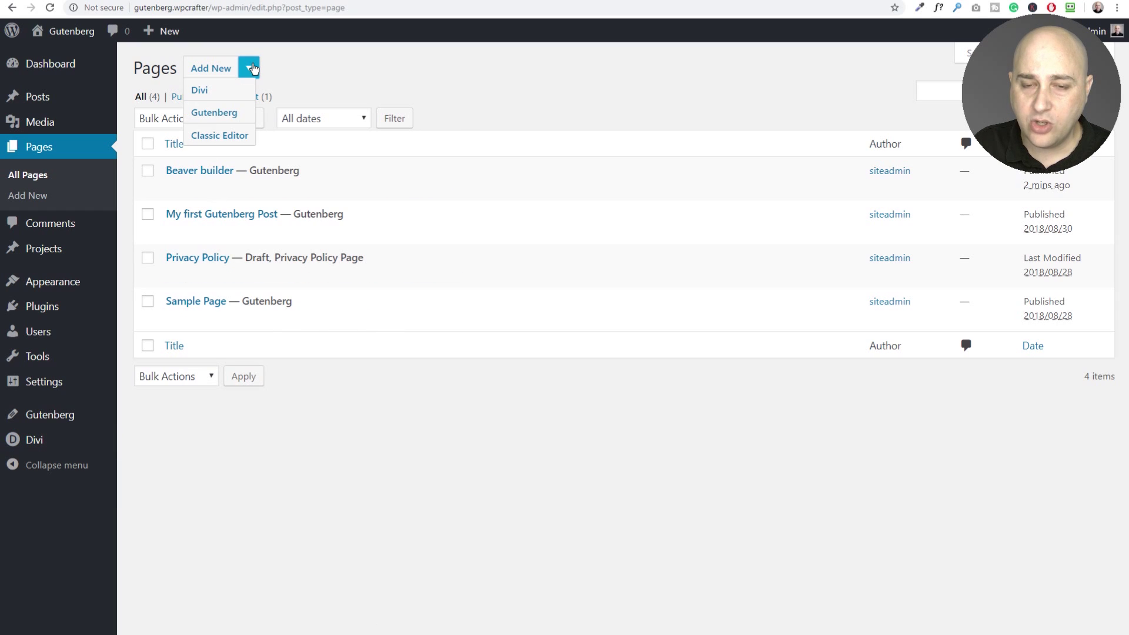
click(206, 96)
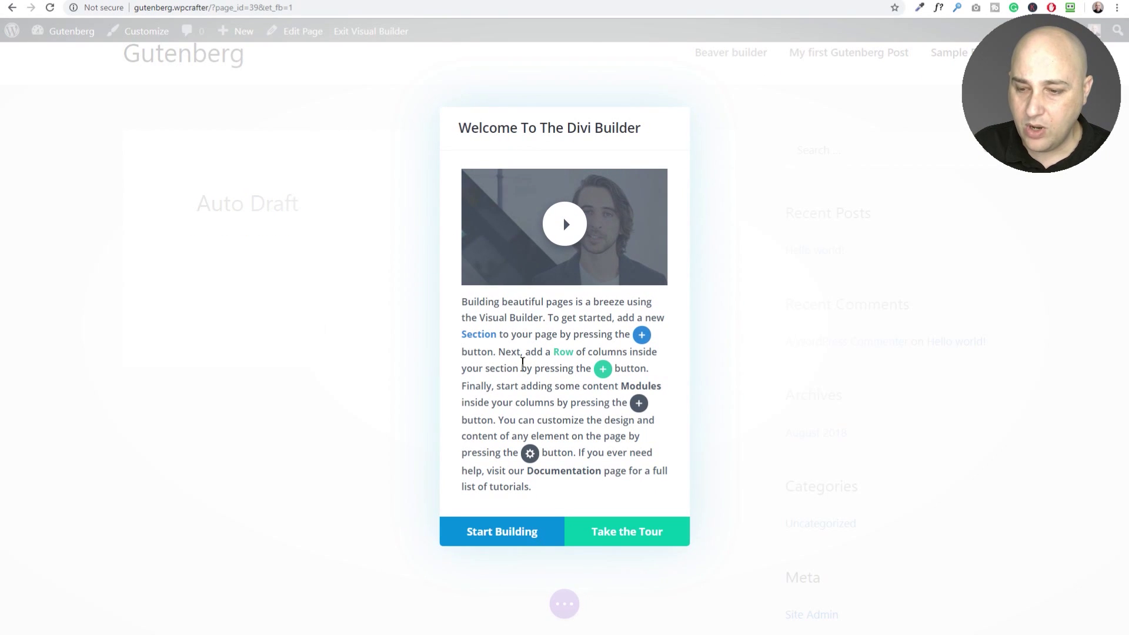
click(497, 531)
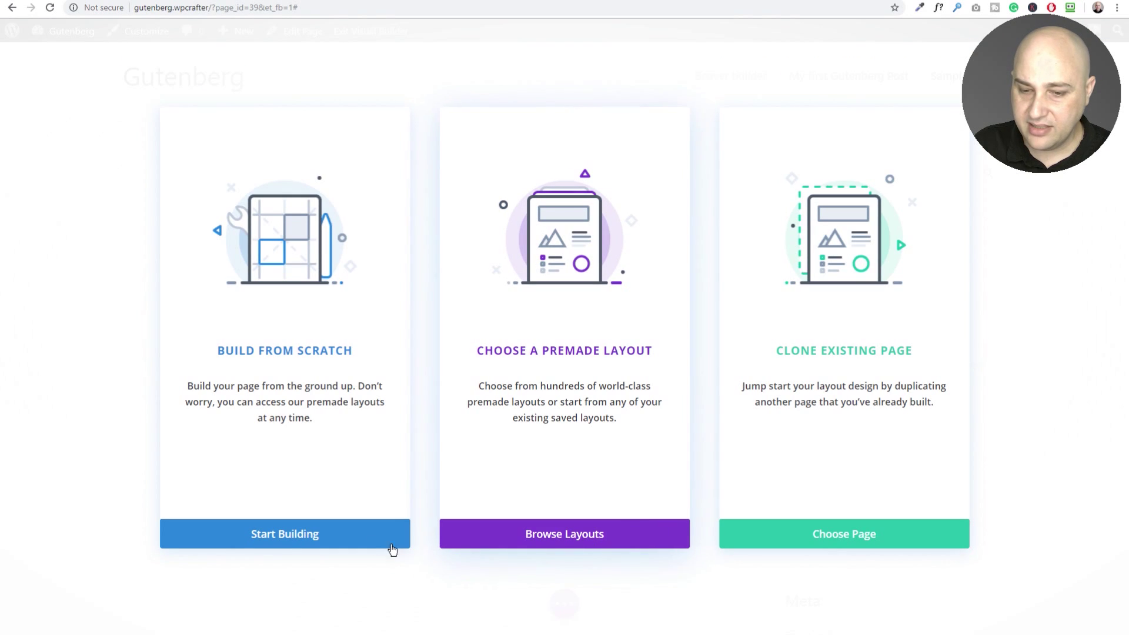
click(391, 546)
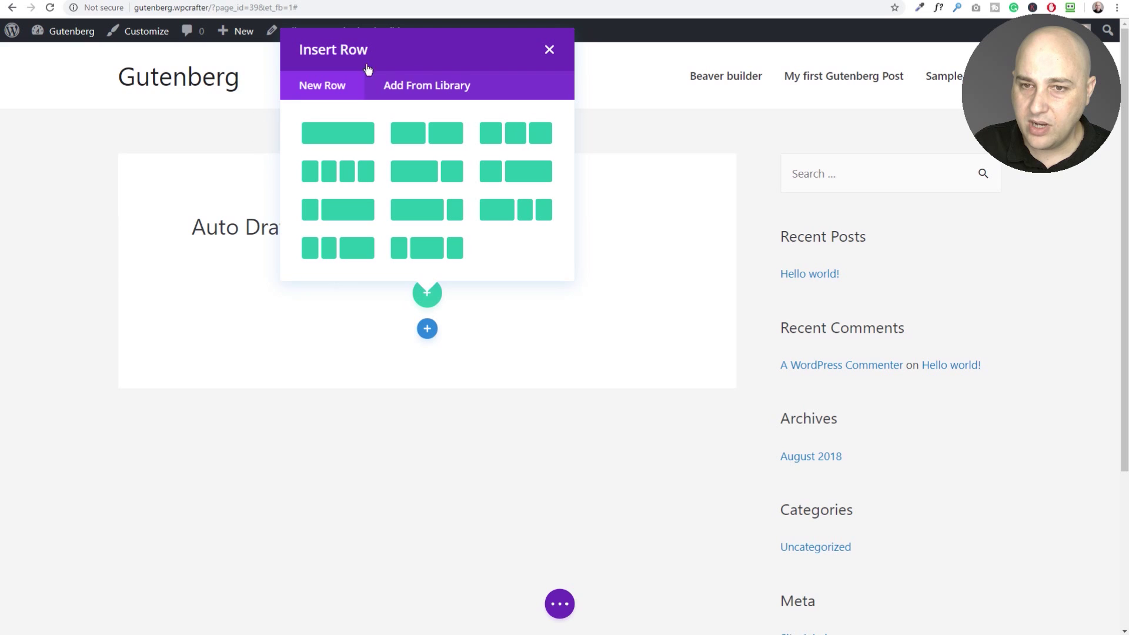
click(547, 47)
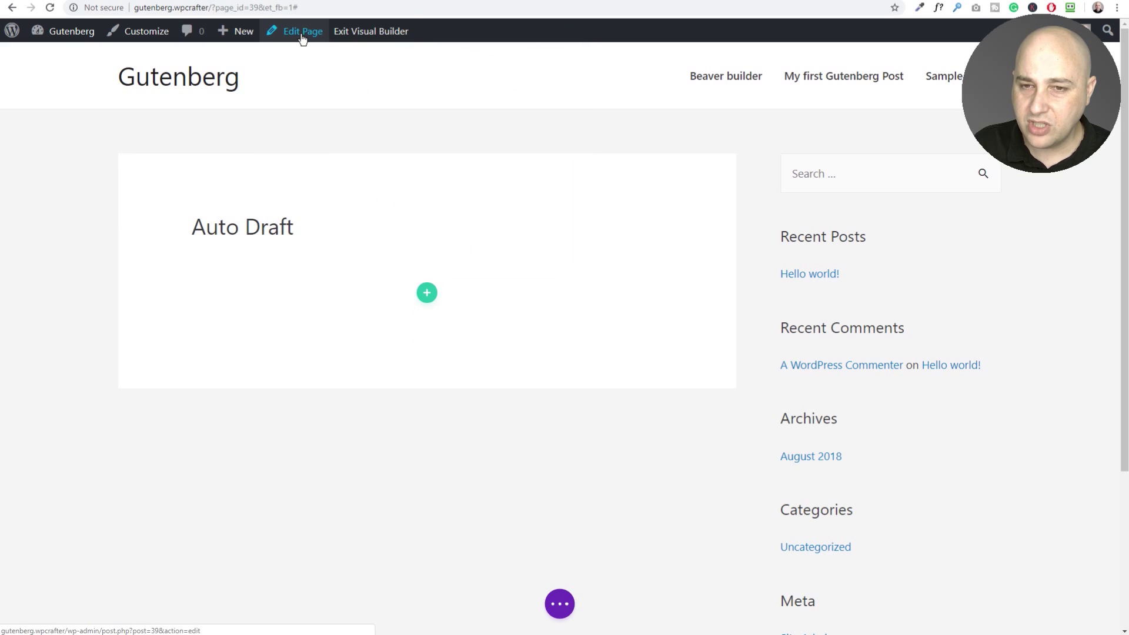
Publish the Divi page, reopen it in the WordPress editor, and click into its Auto Draft title.
click(559, 604)
click(1053, 603)
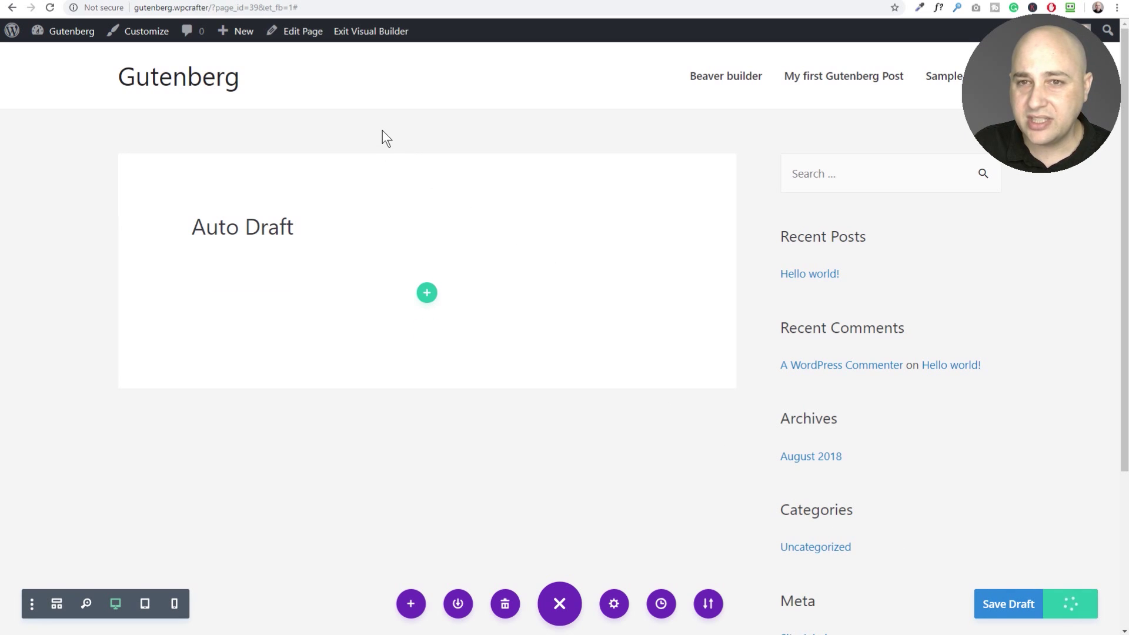
click(300, 33)
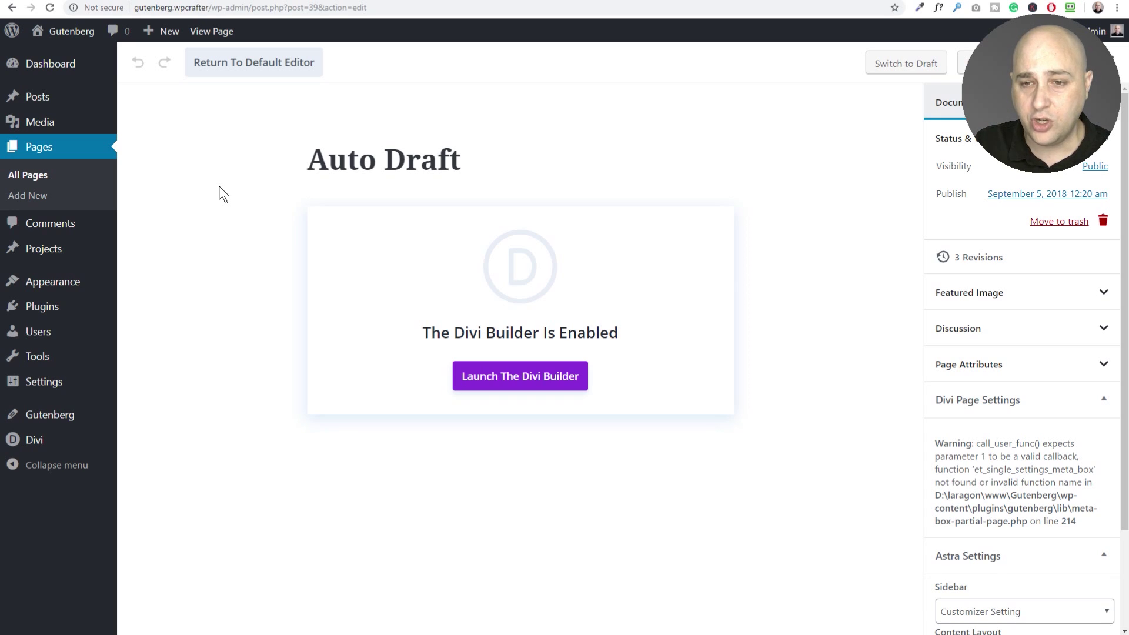
click(370, 152)
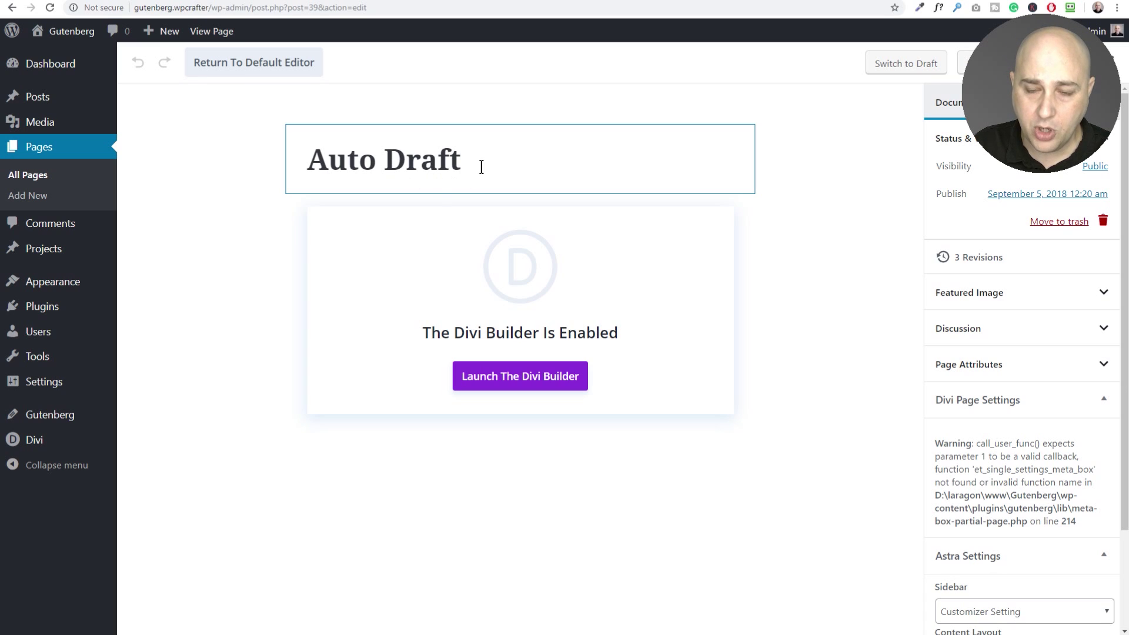
click(527, 337)
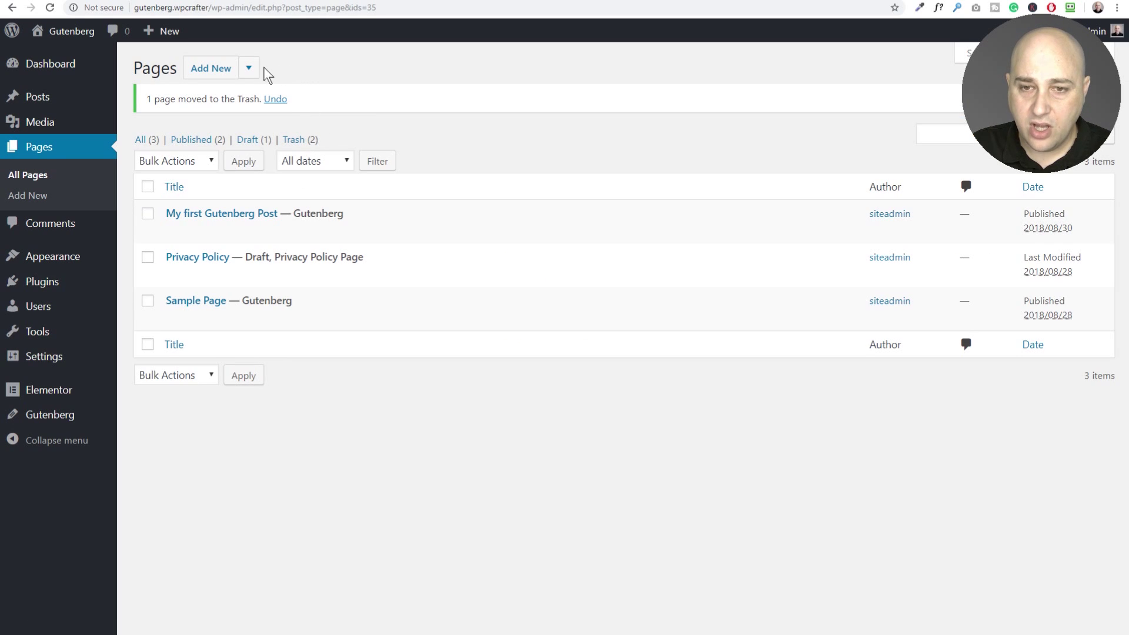
Create and publish an empty Elementor page, then exit Elementor to the dashboard.
click(249, 68)
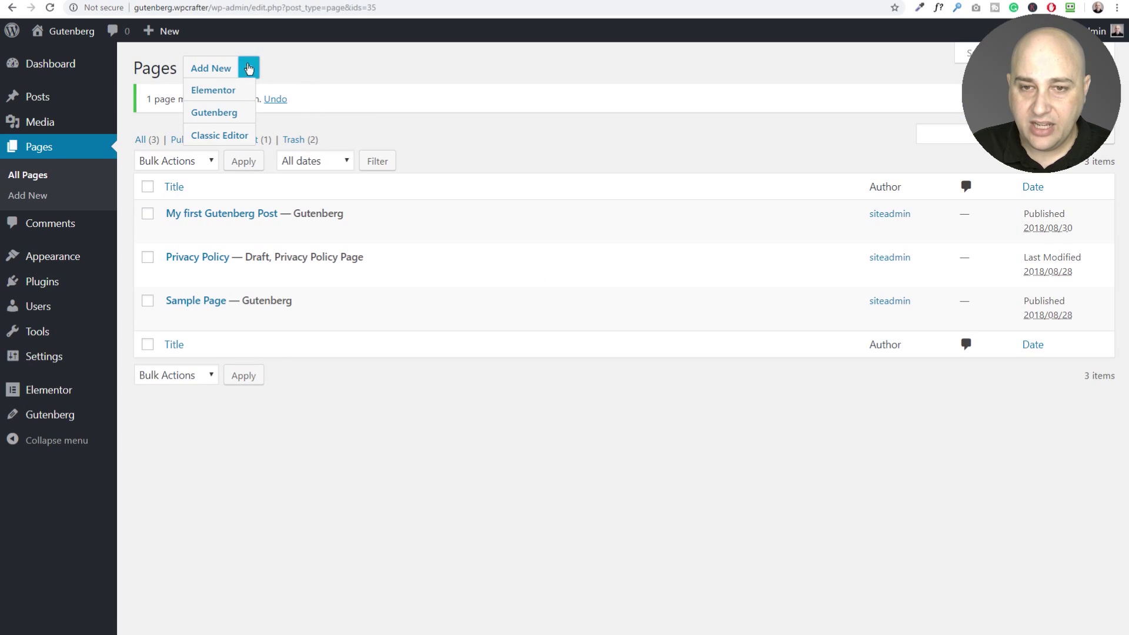
click(216, 93)
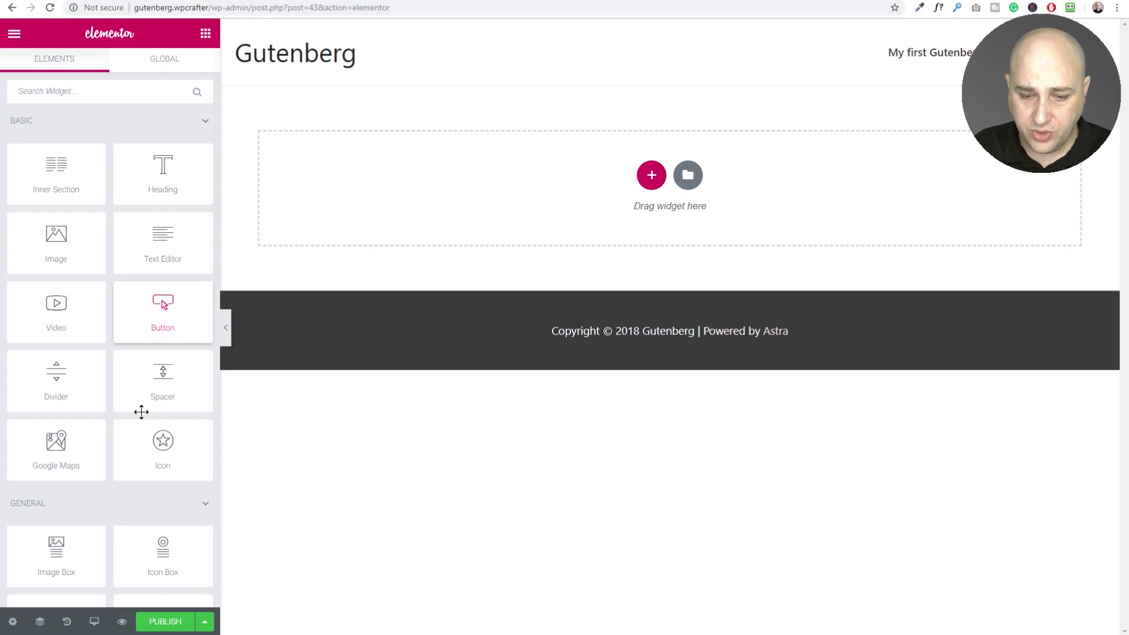
click(180, 627)
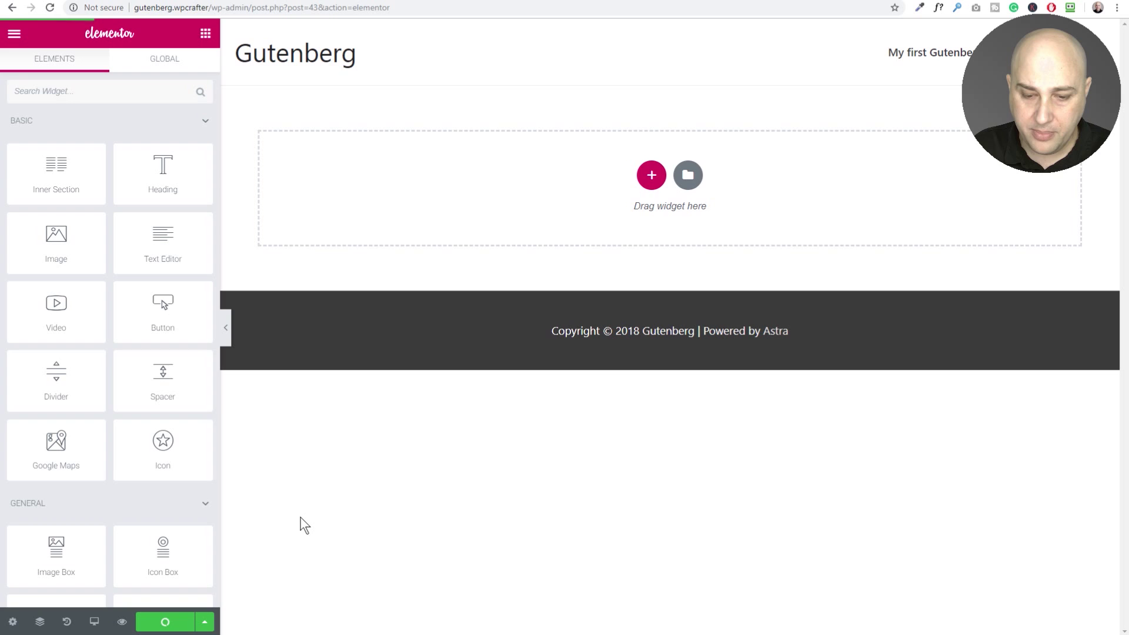
click(14, 34)
click(100, 347)
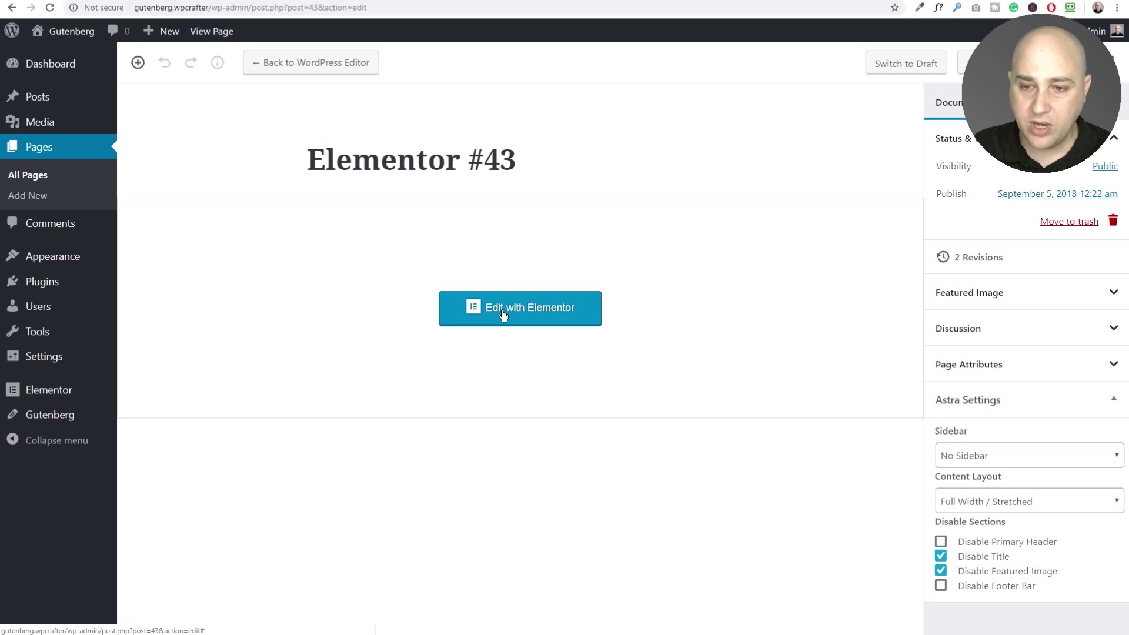
Select the word 'Elementor' in the Elementor #43 page title.
click(417, 164)
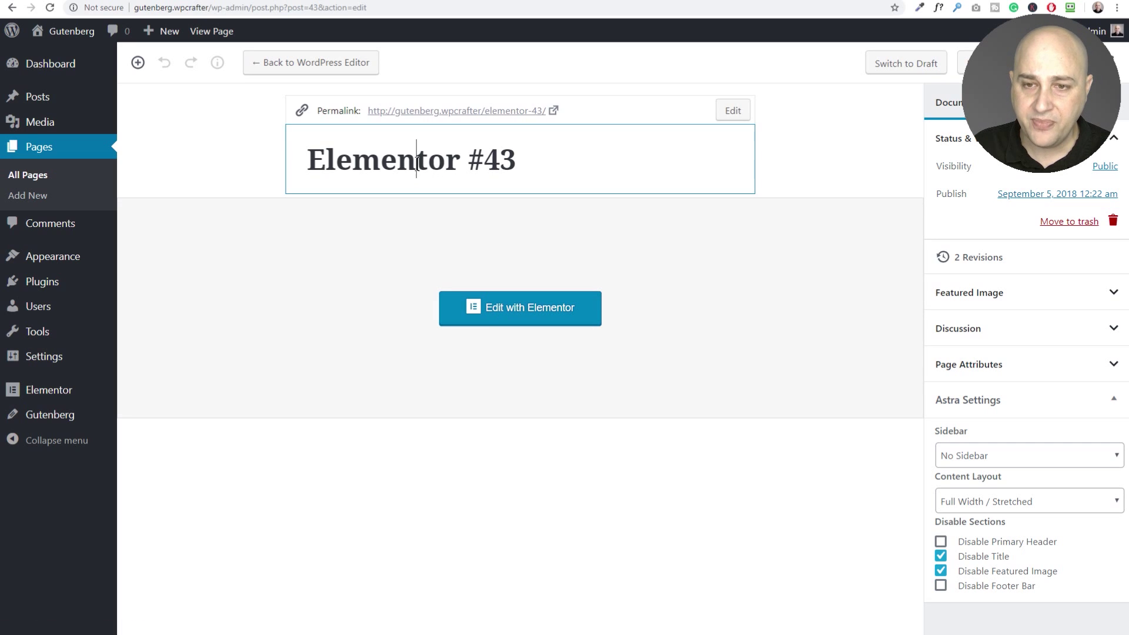
double_click(417, 163)
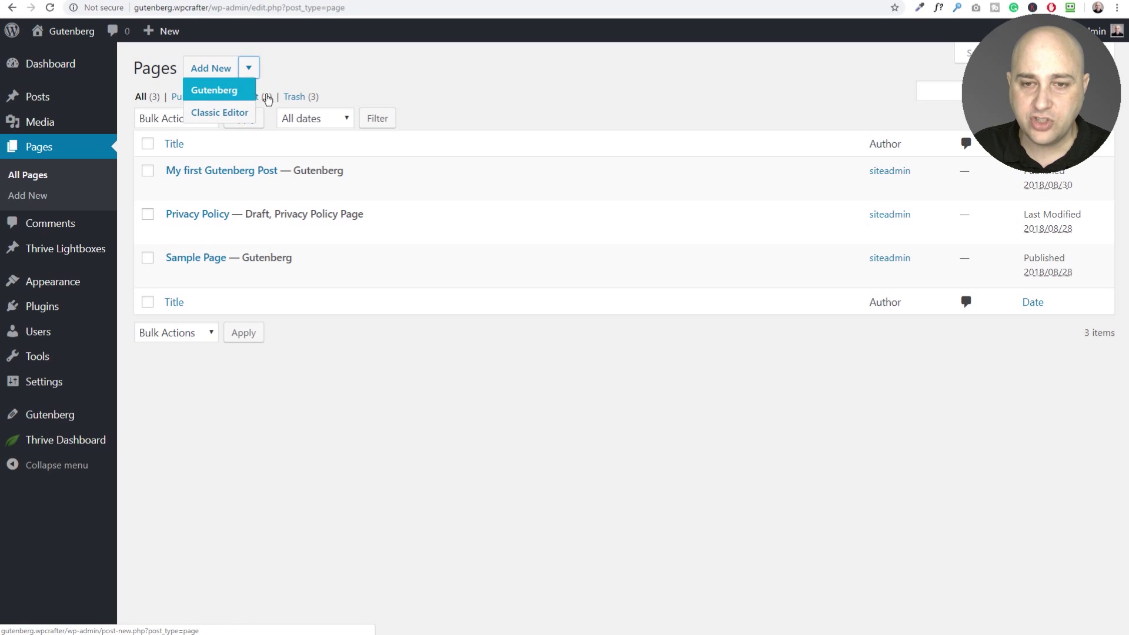
Create and publish a Gutenberg page with the pasted title 'Thrive Architect', then launch Thrive Architect.
click(221, 88)
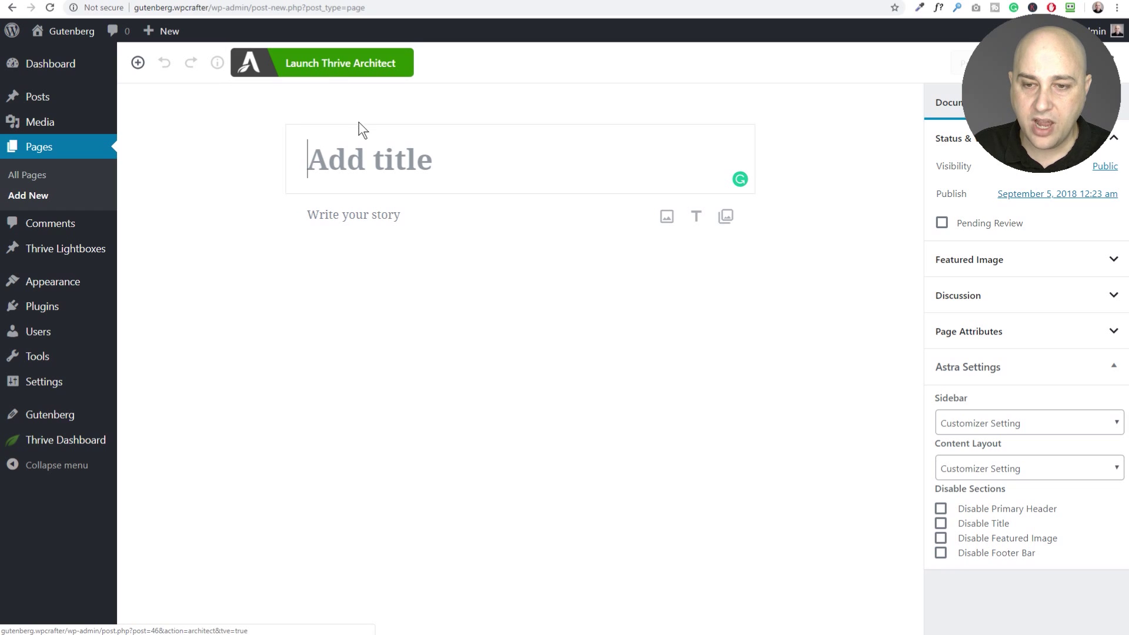
click(361, 141)
text(Thrive Architect)
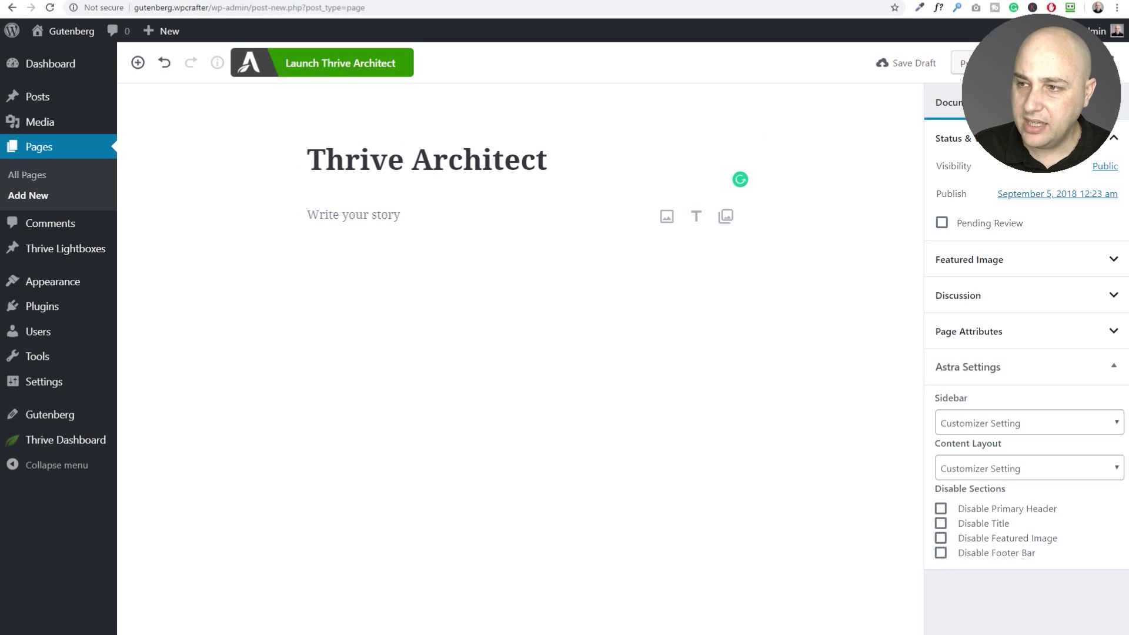
click(967, 63)
click(967, 63)
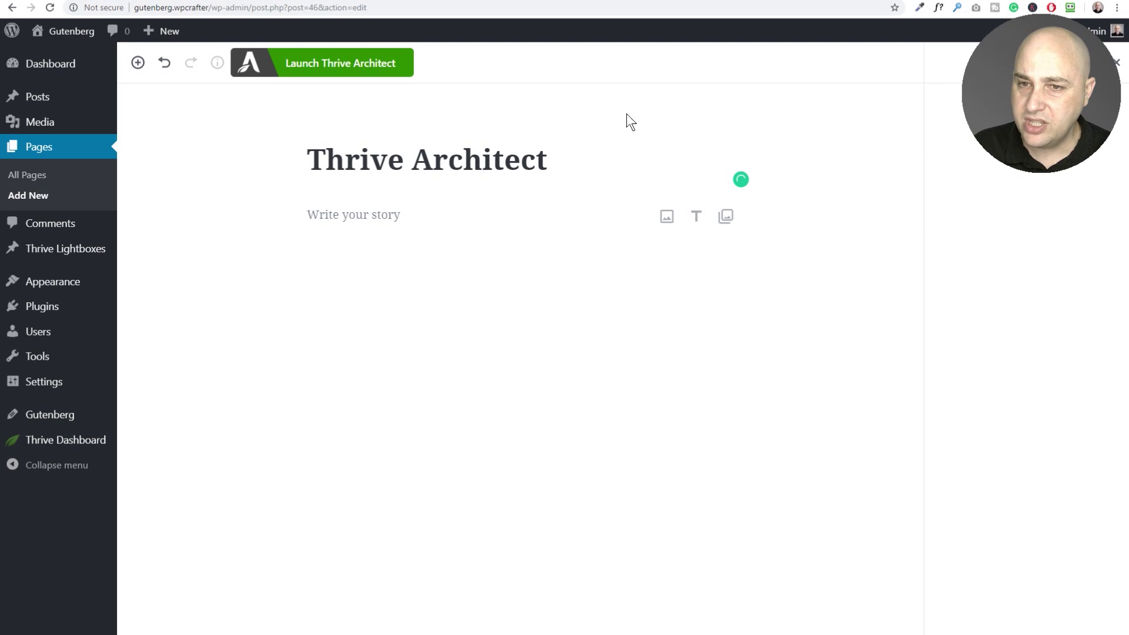
click(323, 63)
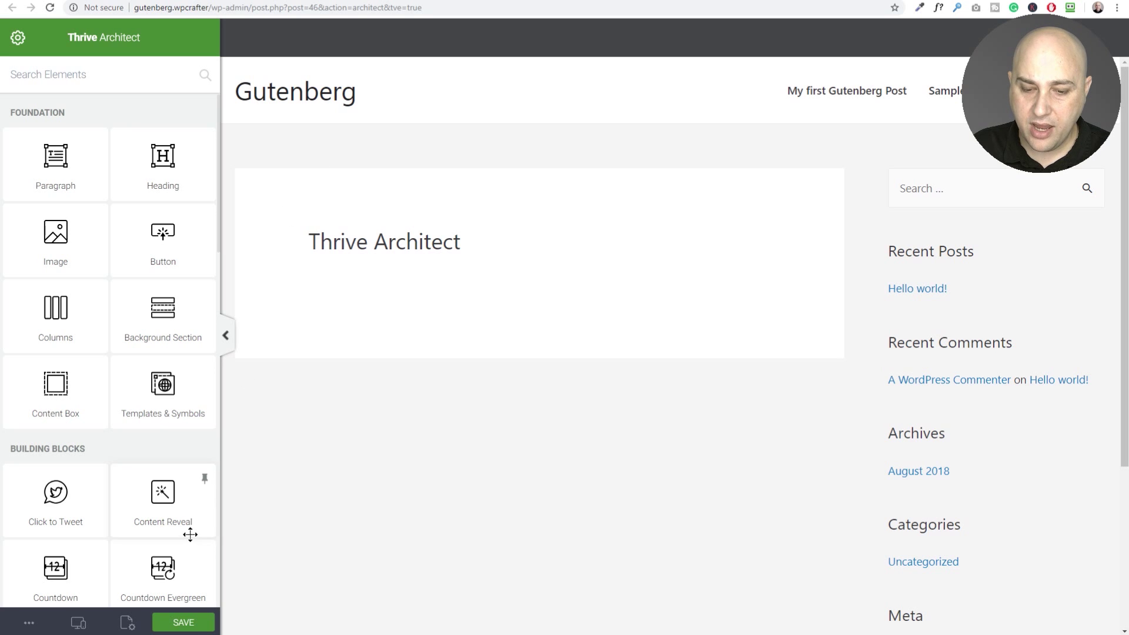
Save the Thrive Architect page, exit to the WordPress editor, then go to the installed plugins list.
click(194, 628)
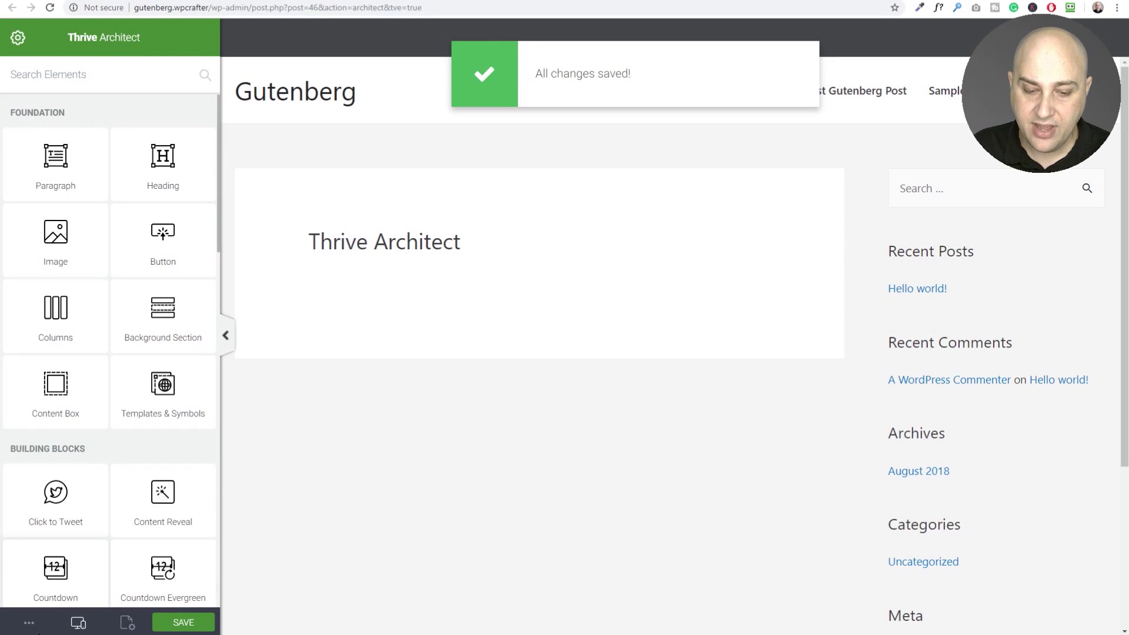
click(23, 626)
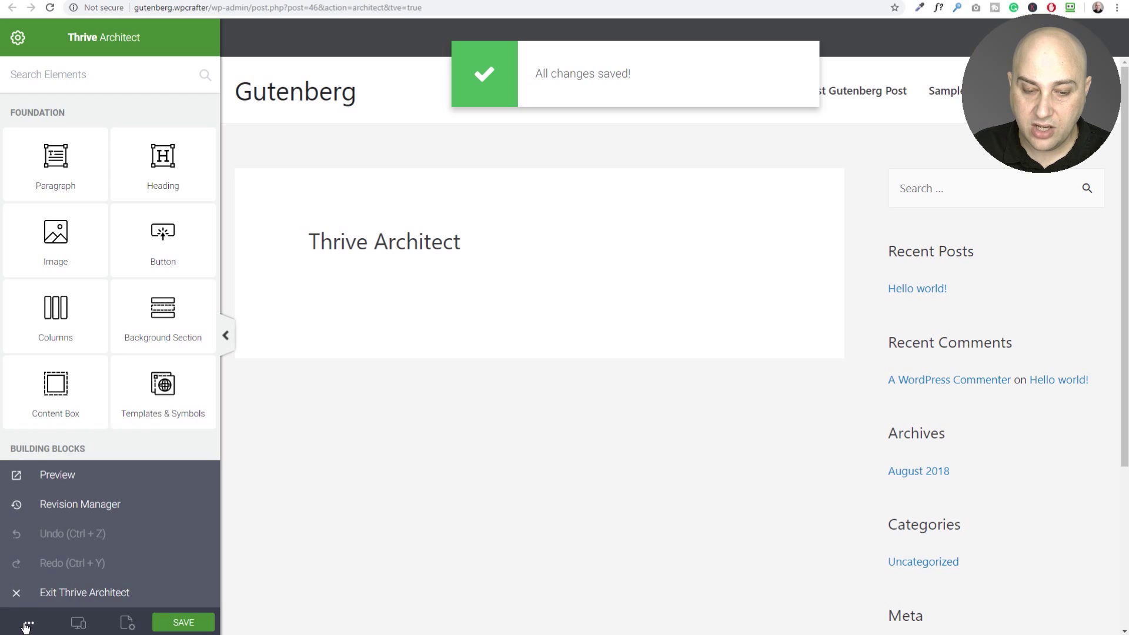
click(56, 595)
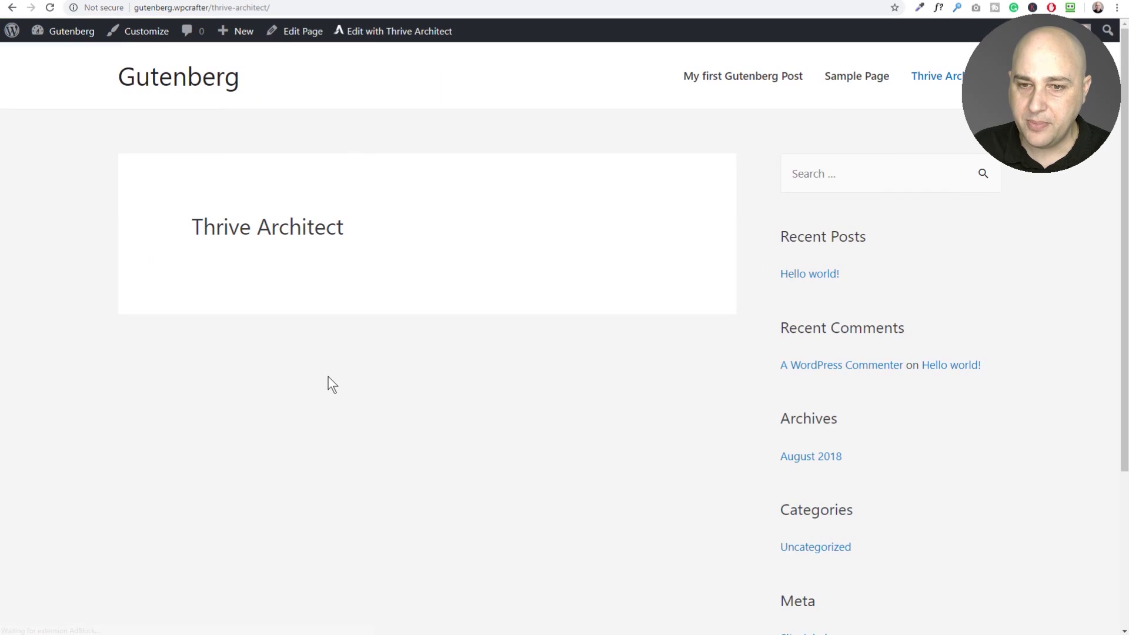
click(298, 32)
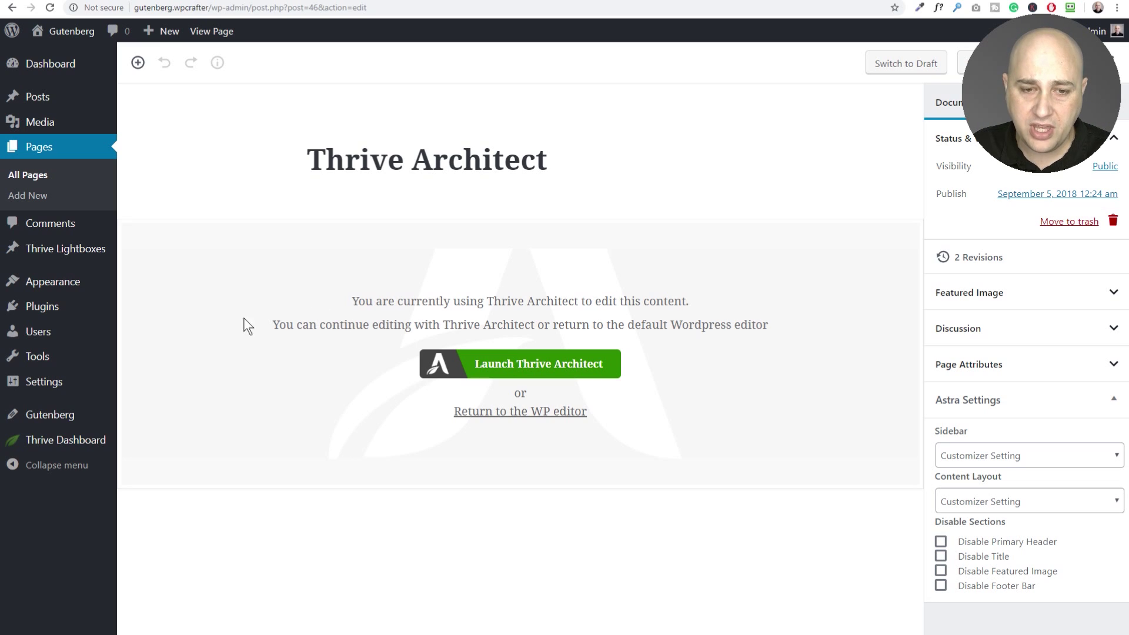
click(76, 312)
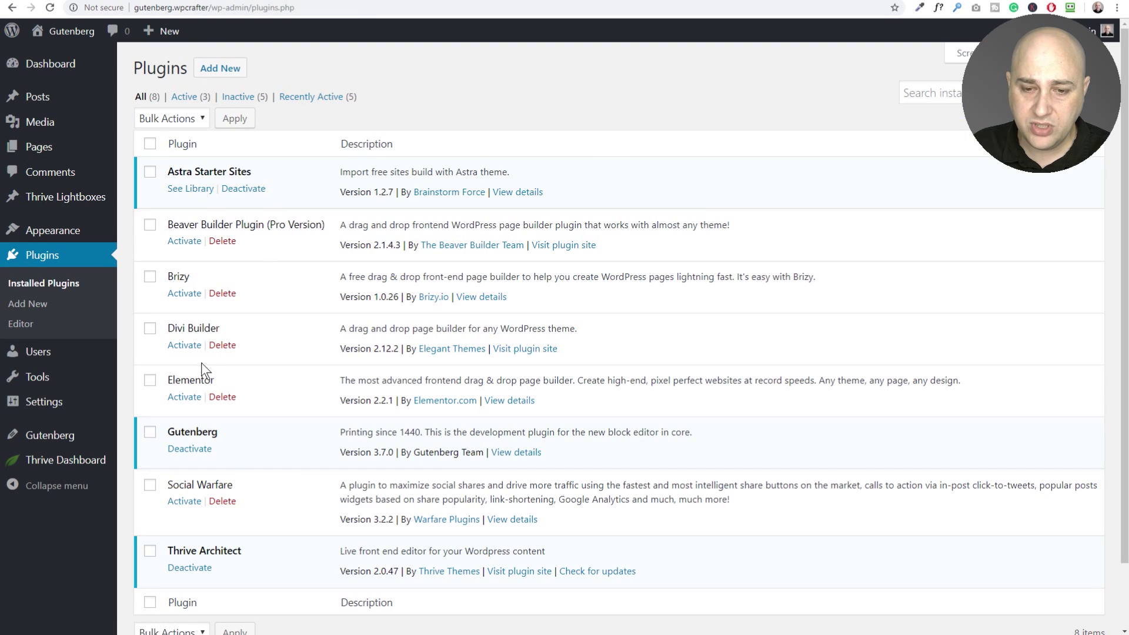
Activate Elementor and deactivate Thrive Architect, then go to the four-page Pages list.
click(188, 398)
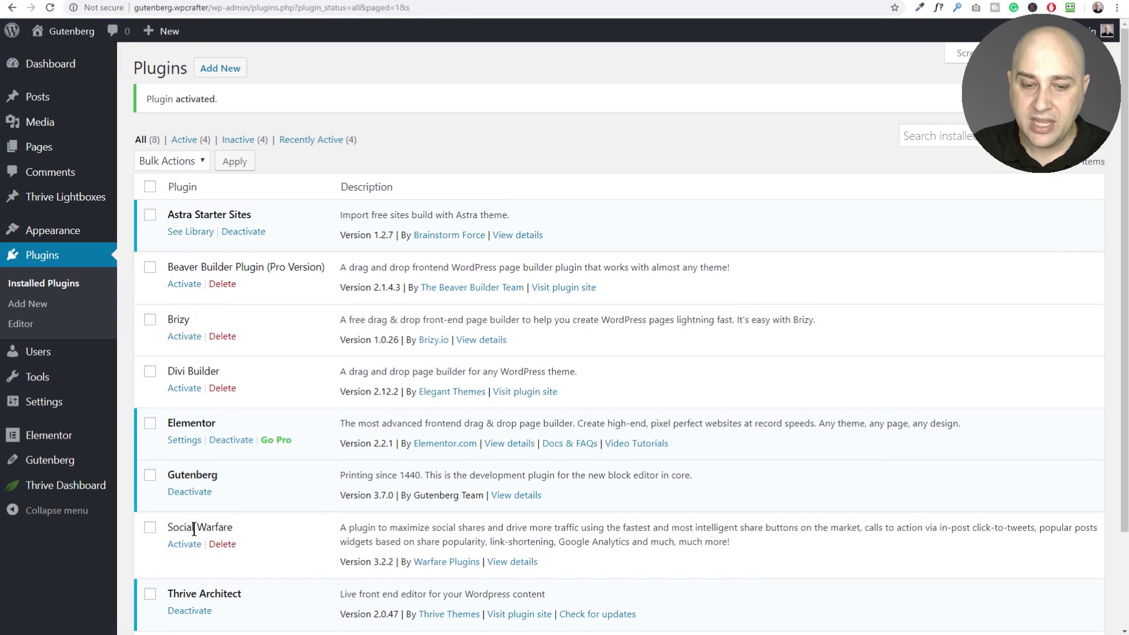
click(189, 611)
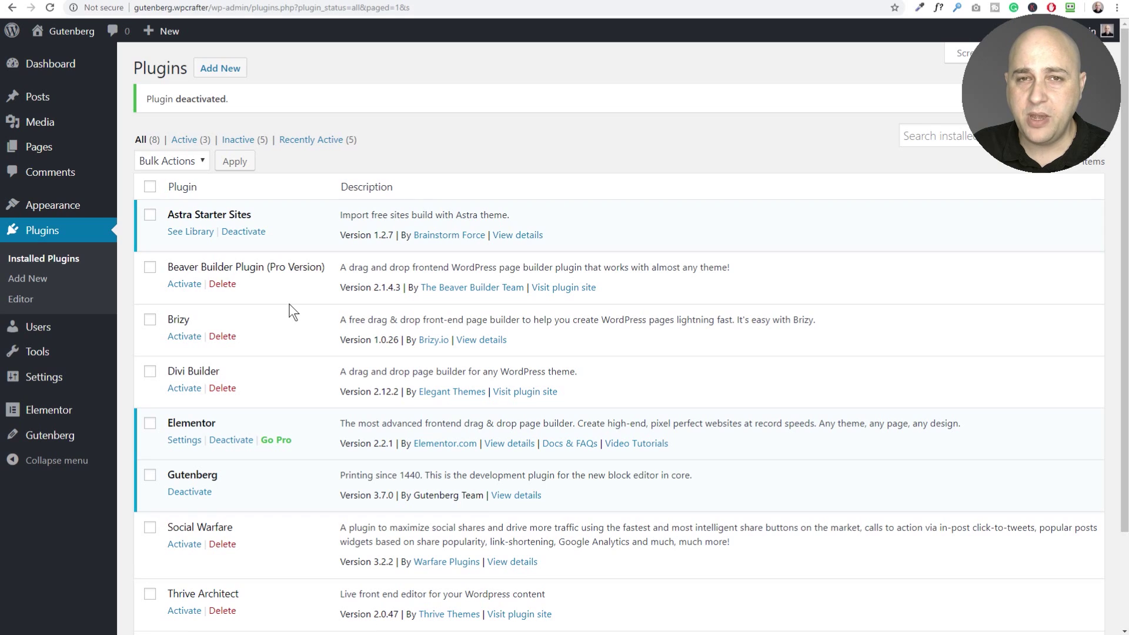
click(46, 146)
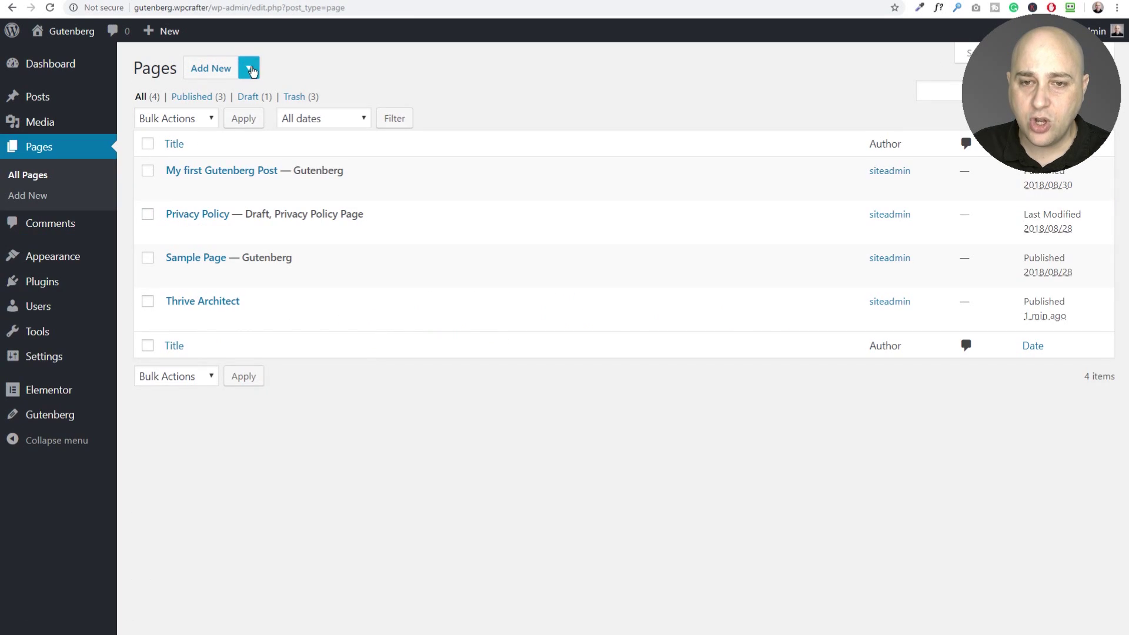
click(250, 69)
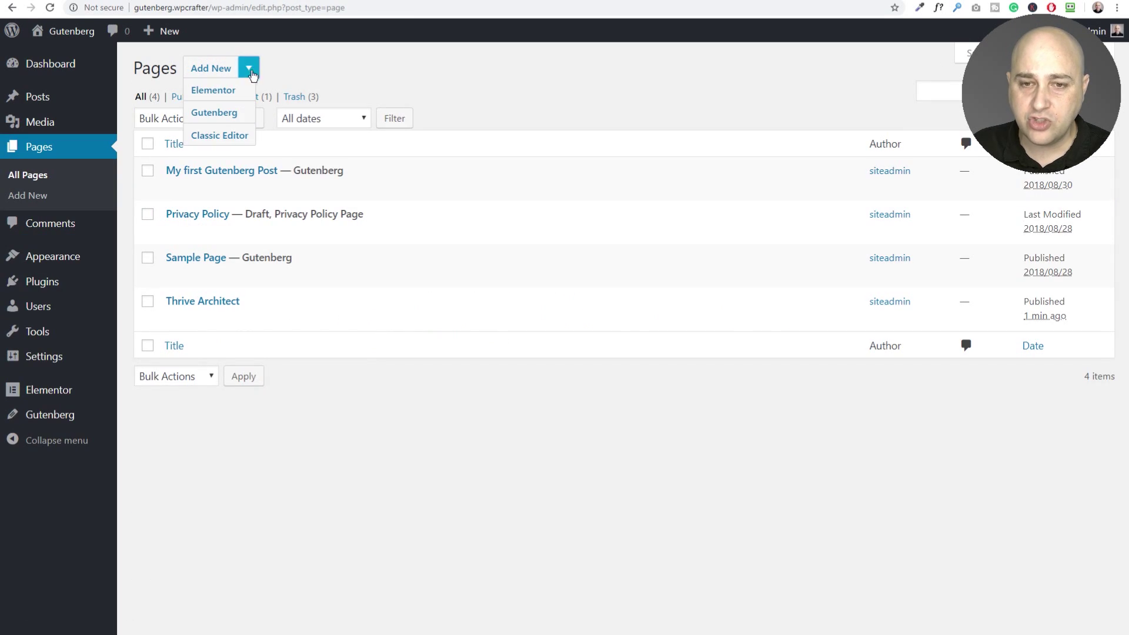
Choose Gutenberg from the Add New choices to start a new page.
click(212, 120)
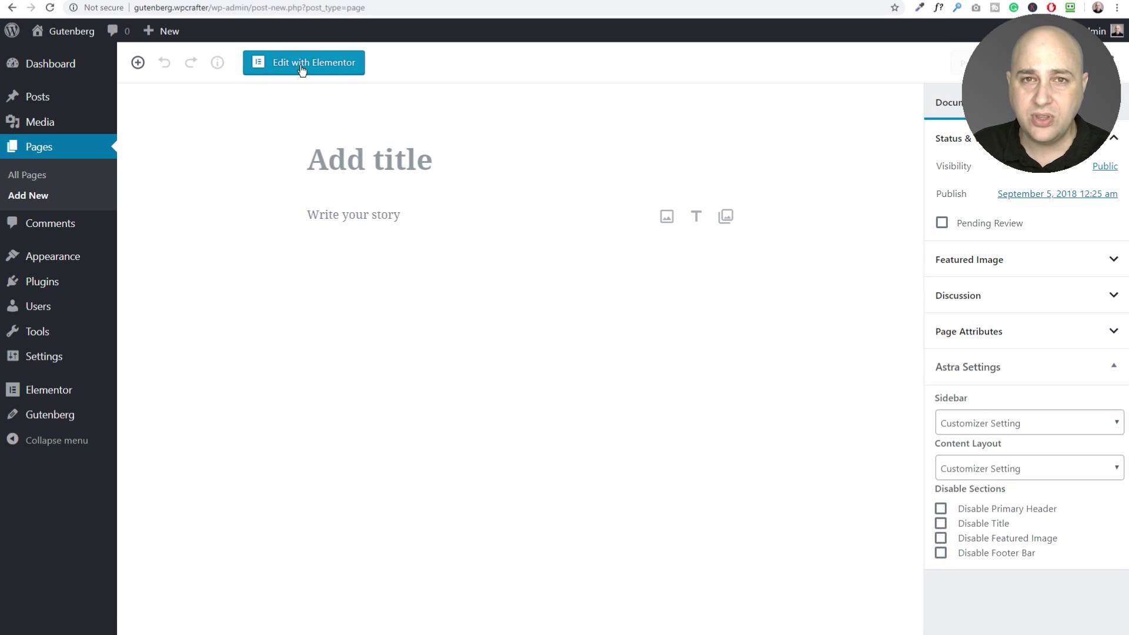
Put the cursor in the new untitled page's Add title field.
click(362, 153)
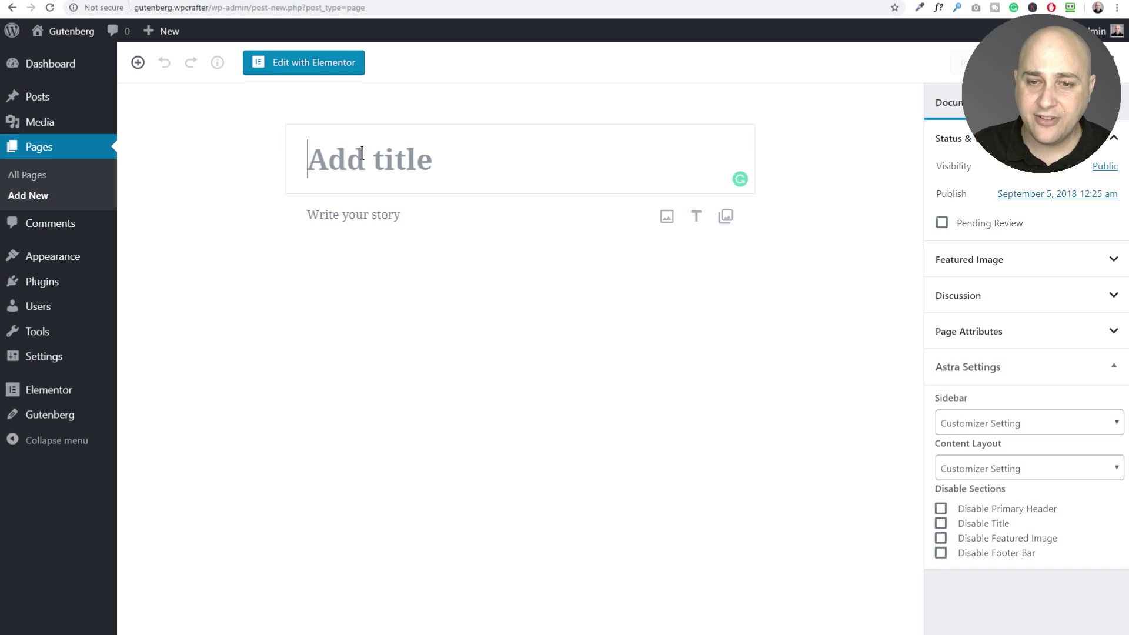